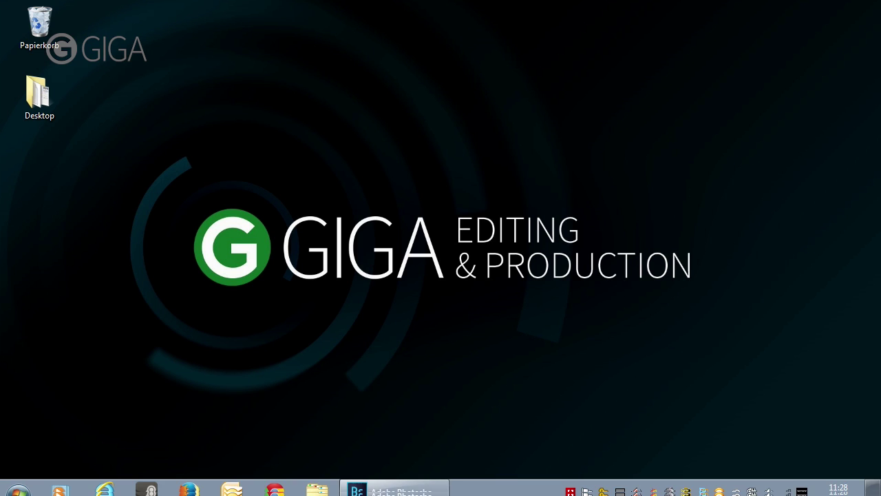
Step: Bring the Photoshop CS6 window to the front from the Windows taskbar
left_click(392, 482)
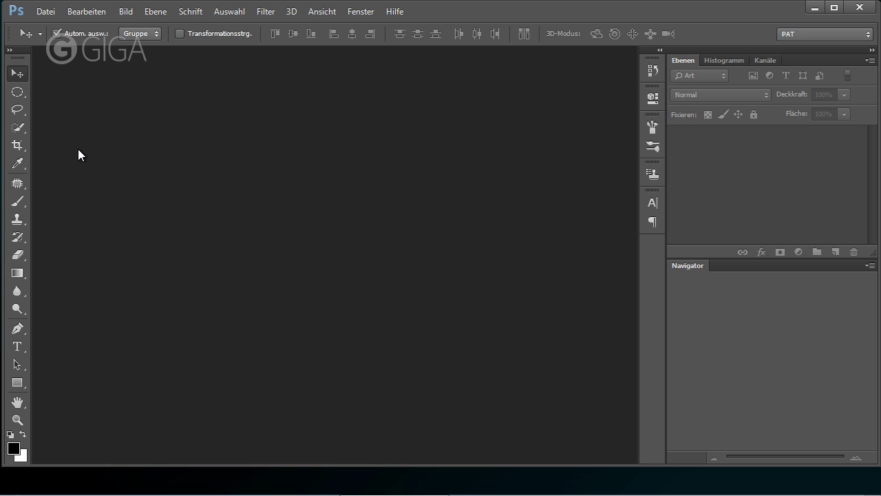
Step: Open Portrait_Crosseffekt.tif from the PS_Crosseffekt folder using Datei > Öffnen
left_click(43, 11)
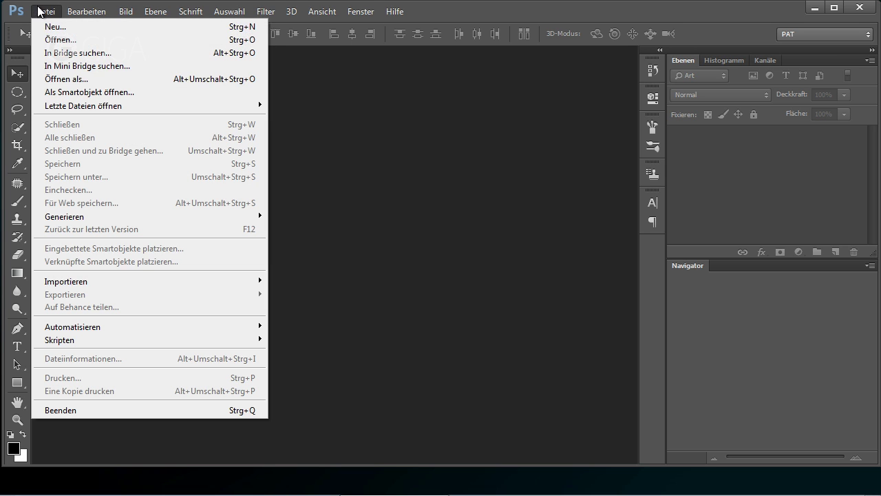
left_click(63, 45)
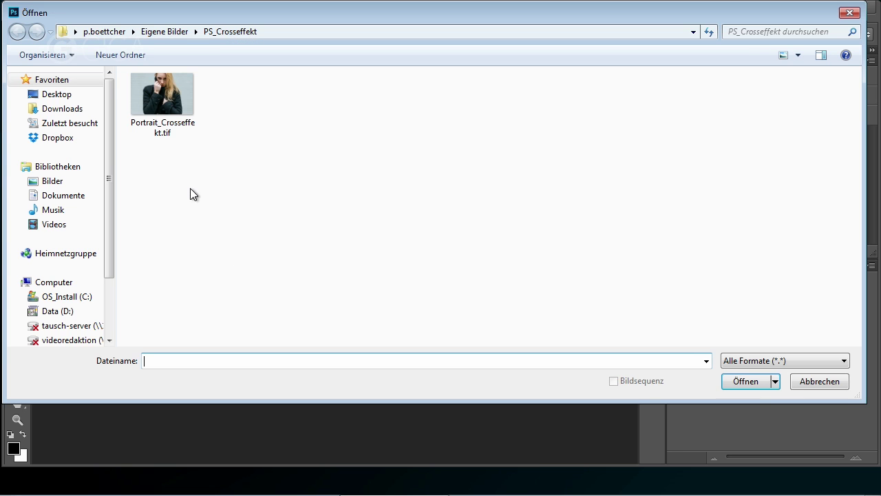
double_click(161, 96)
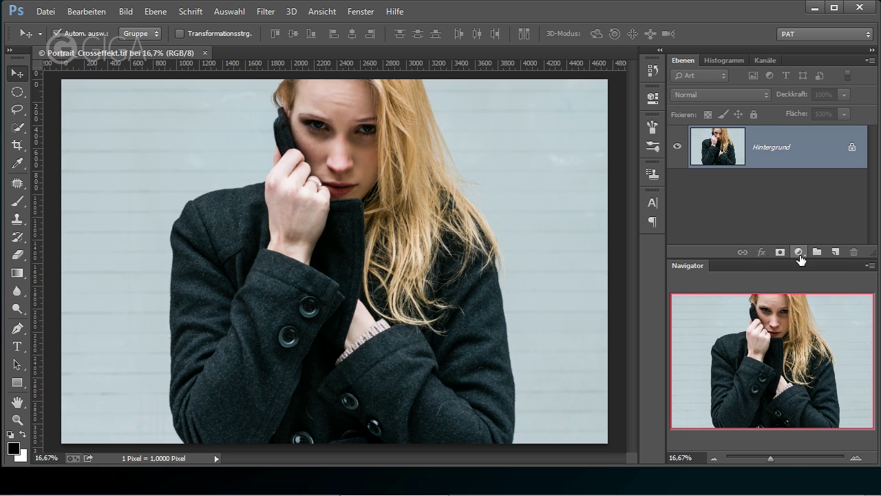
Step: Add a Gradationskurven (Curves) adjustment layer with its channel set to Blau
left_click(799, 254)
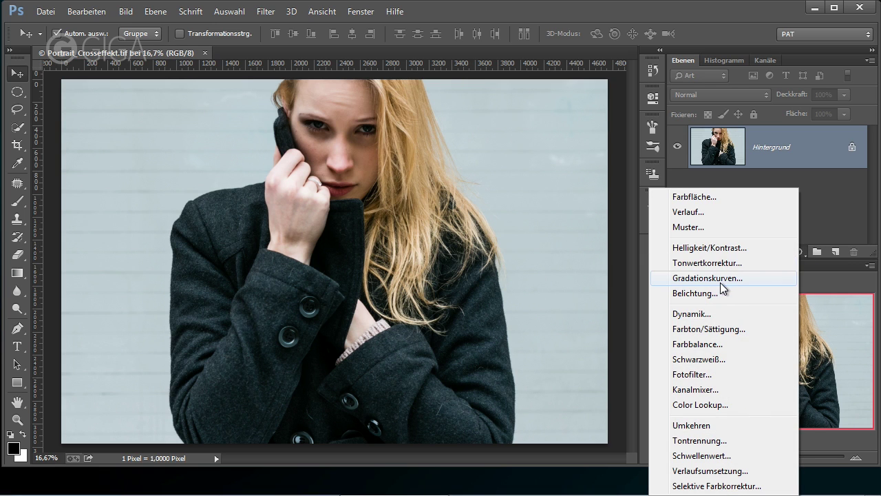
left_click(701, 279)
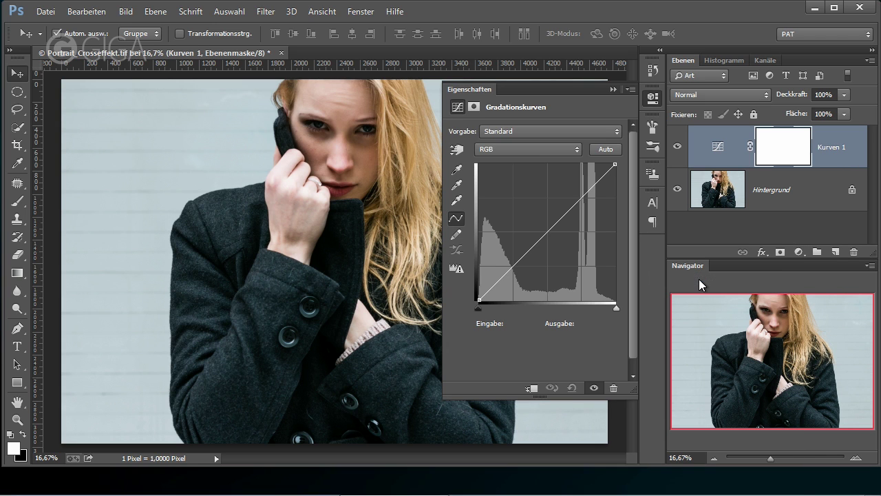
left_click(507, 149)
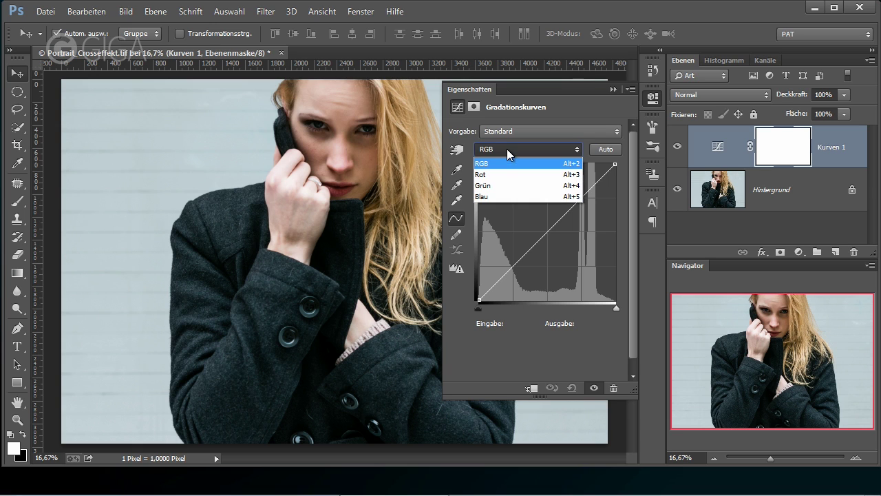
left_click(482, 196)
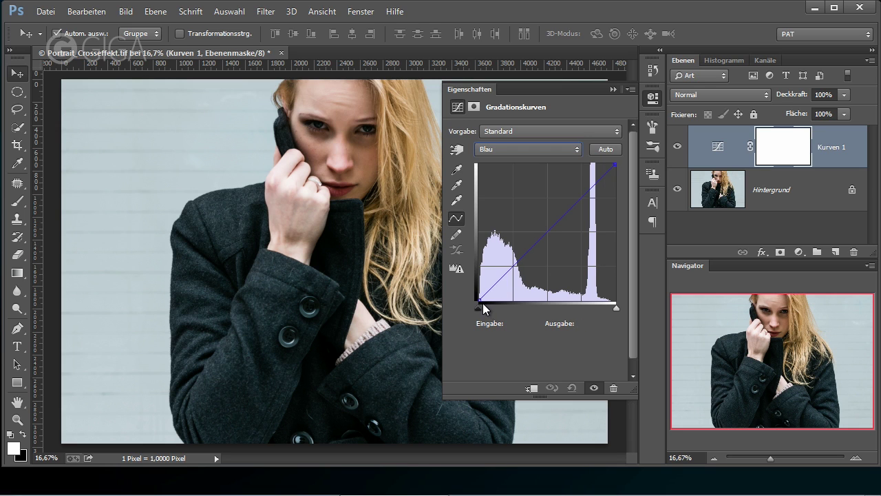
Step: Lift the Blau curve's shadow endpoint and pull its highlight endpoint down to about 226
left_click_drag(480, 299, 474, 287)
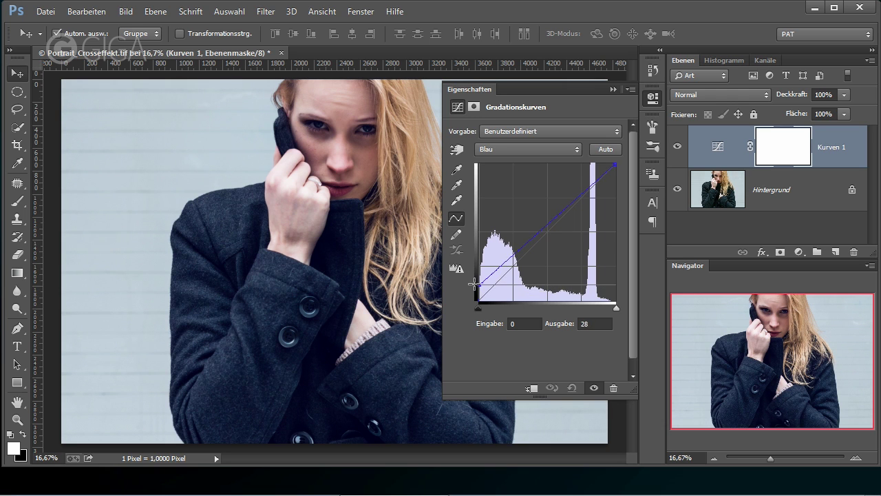
left_click_drag(474, 287, 474, 286)
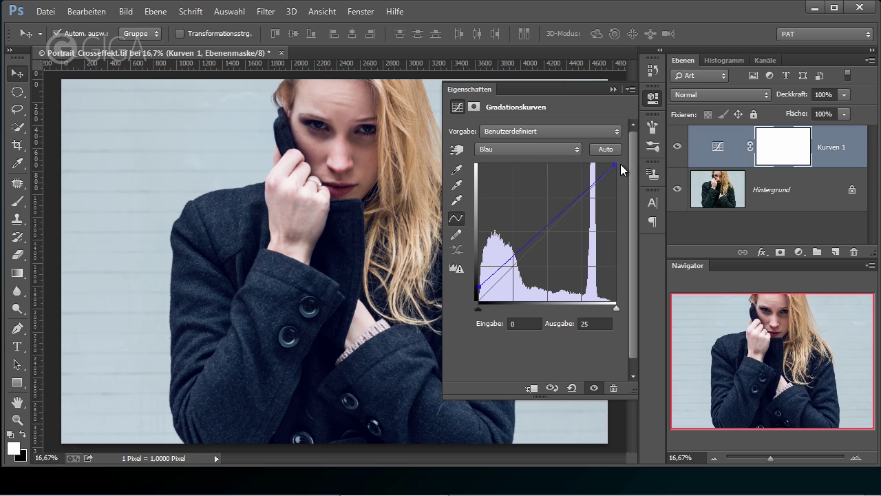
mouse_move(615, 164)
left_mouse_down()
mouse_move(622, 159)
mouse_move(628, 175)
left_mouse_up()
left_click_drag(478, 284, 471, 263)
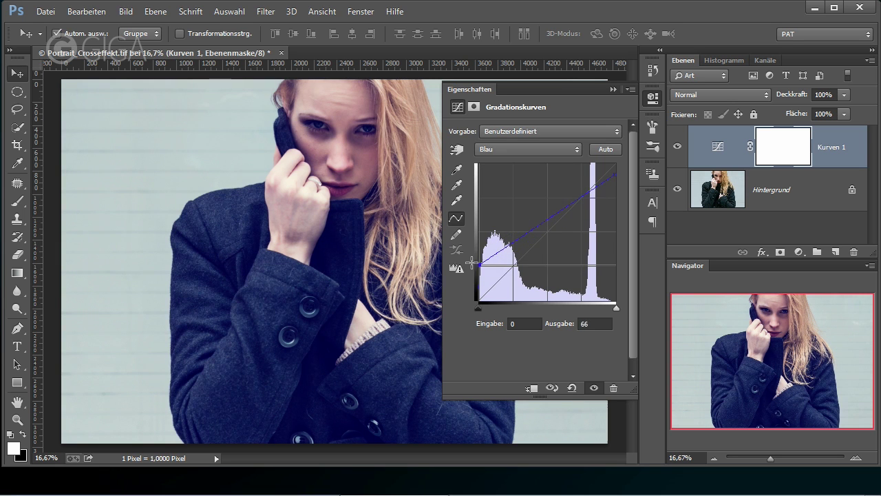
left_click_drag(470, 263, 471, 274)
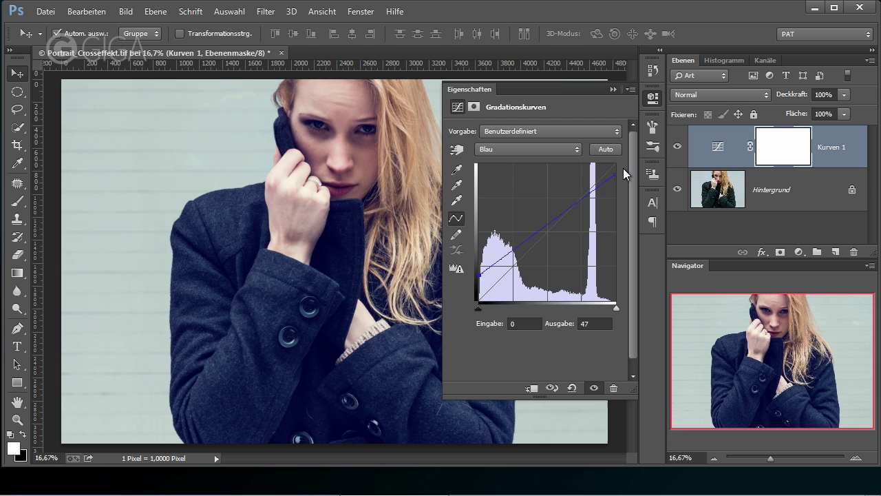
left_click_drag(625, 166, 625, 180)
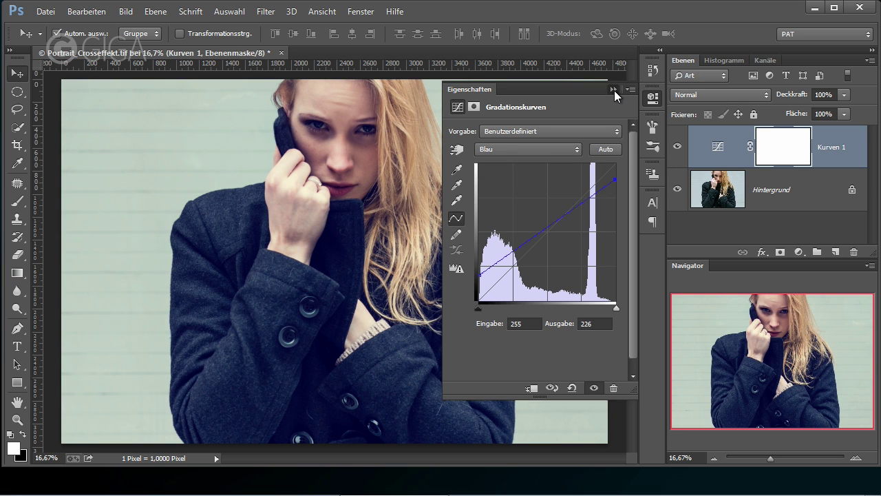
left_click(614, 91)
Step: Compare the portrait with and without Kurven 1 and review its Blau curve
left_click(677, 147)
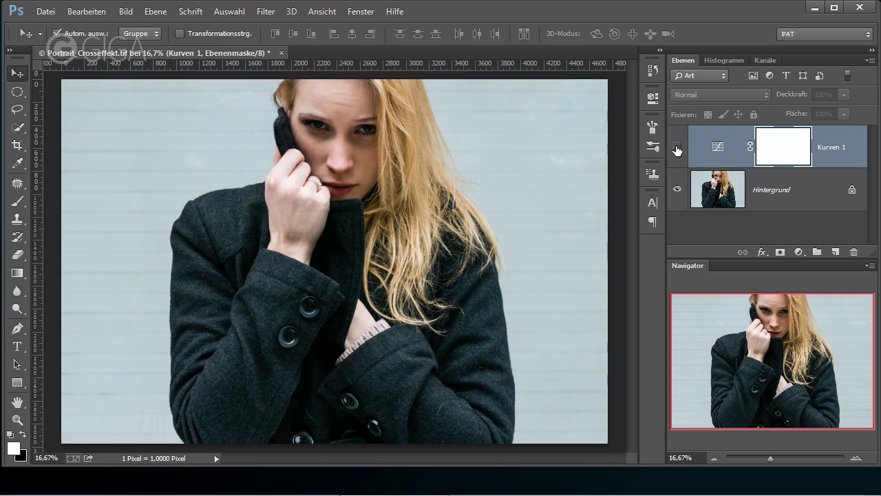
left_click(677, 148)
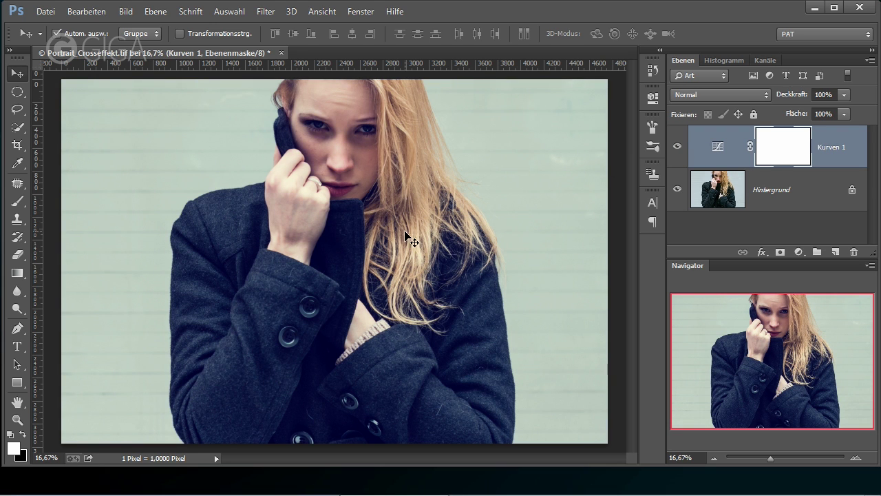
double_click(719, 147)
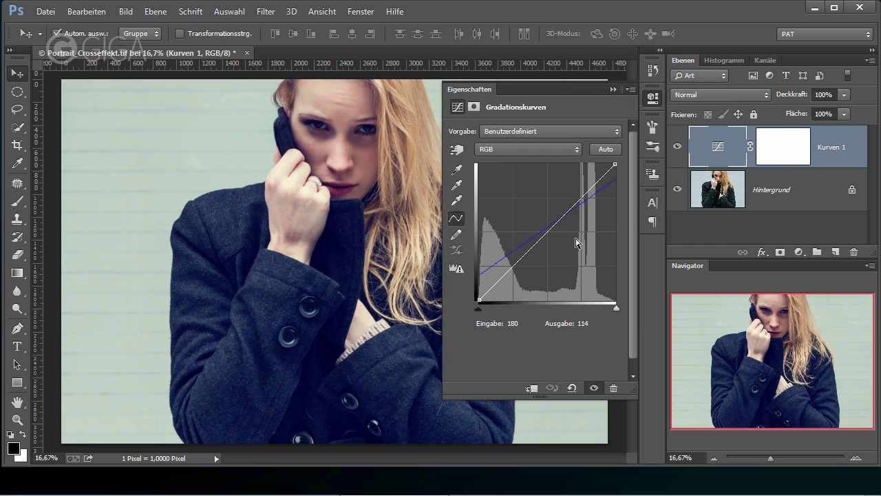
left_click(493, 150)
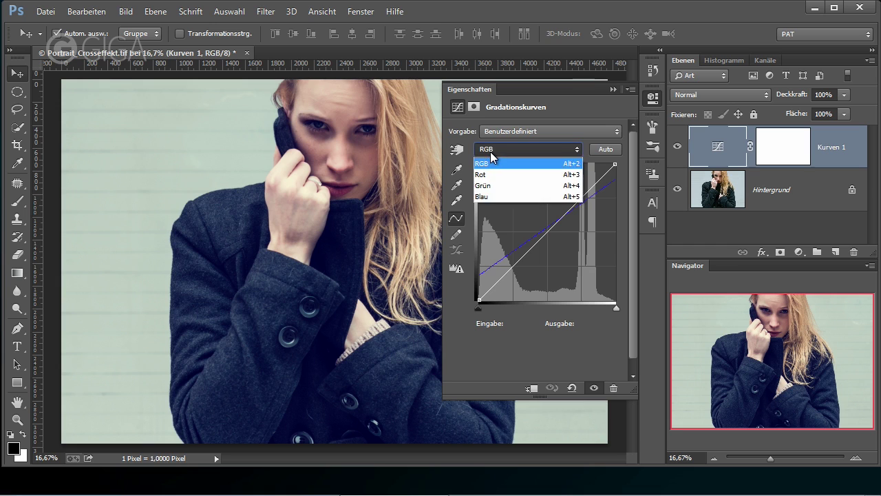
left_click(483, 197)
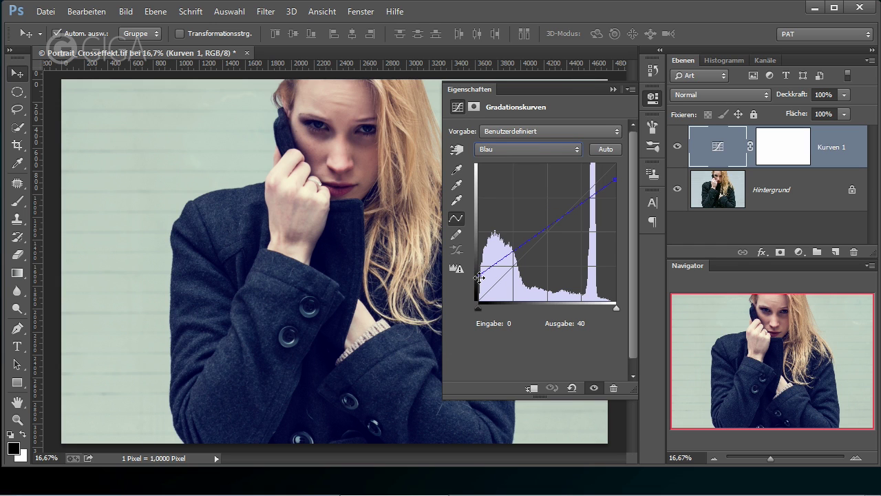
Step: Hide the Kurven 1 layer and select the Hintergrund layer
left_click(611, 89)
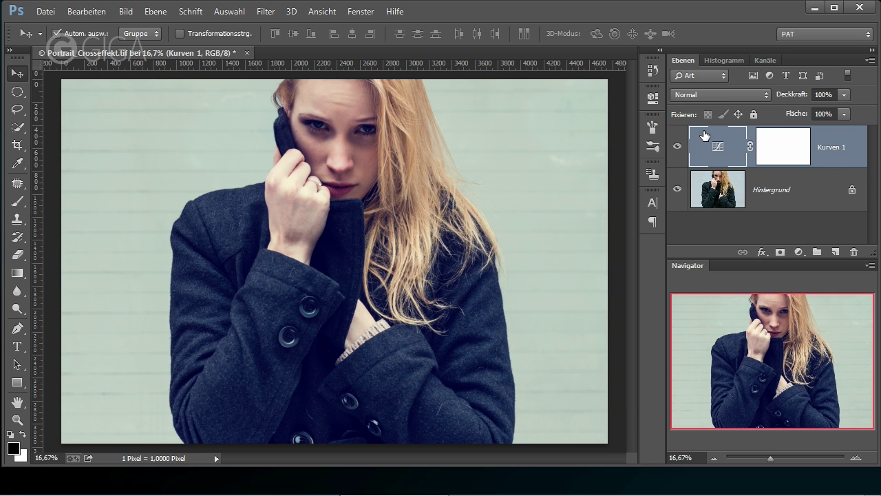
left_click(677, 147)
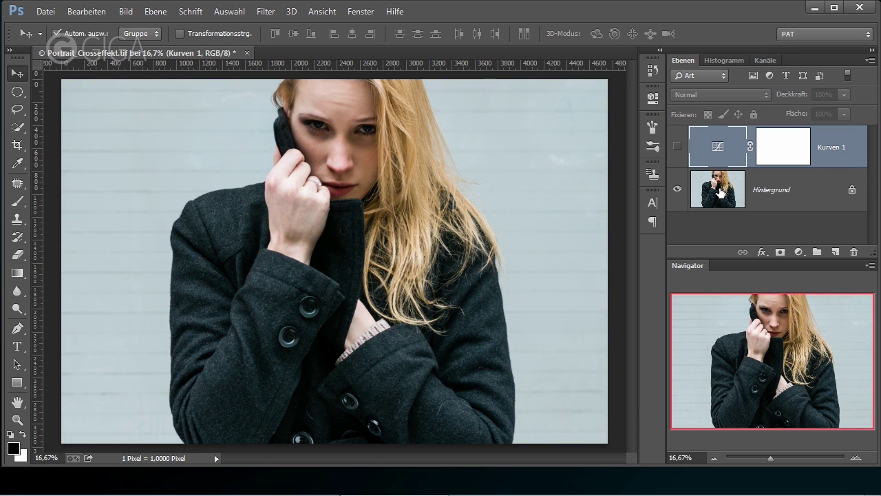
left_click(721, 193)
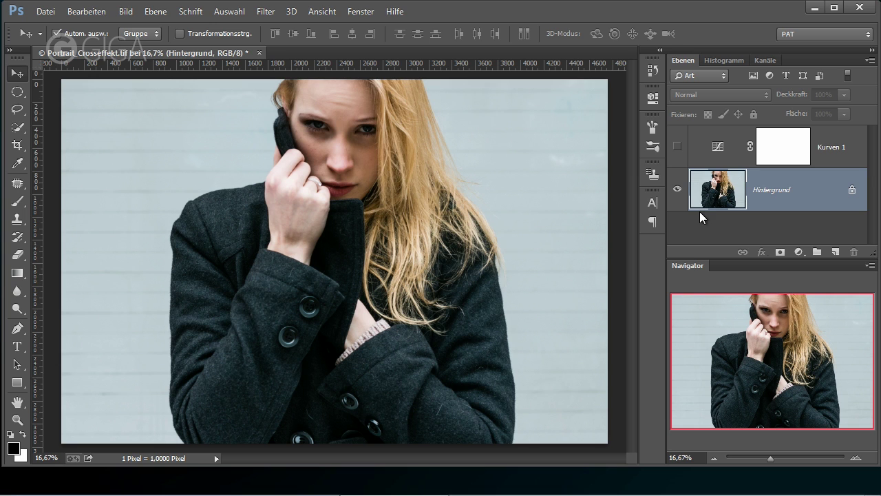
Step: Add a Tonwertkorrektur (Levels) adjustment layer set to the Blau channel
left_click(798, 252)
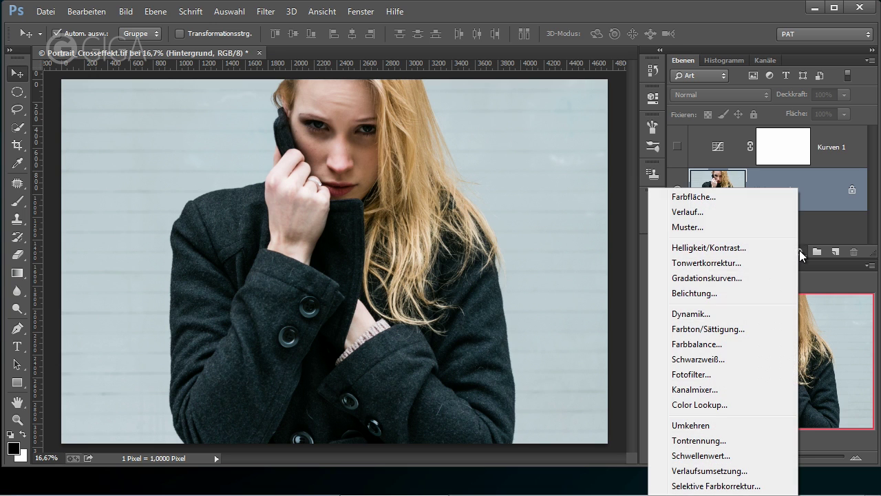
left_click(709, 263)
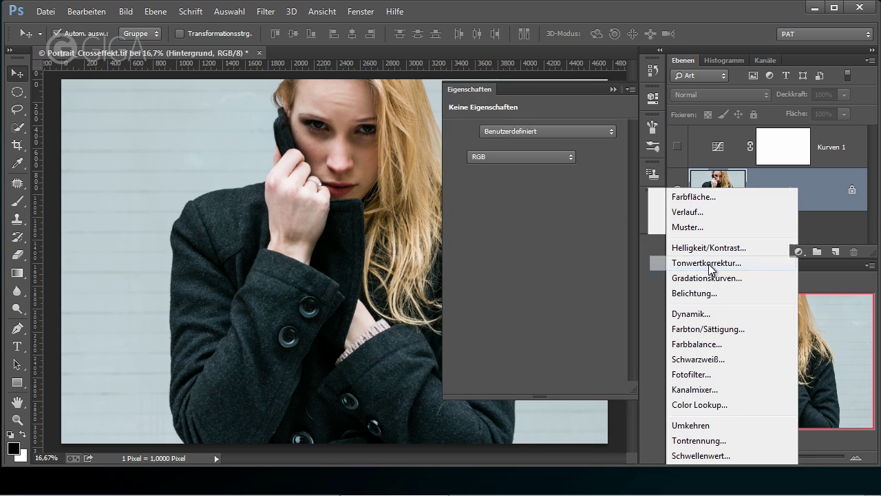
left_click(487, 157)
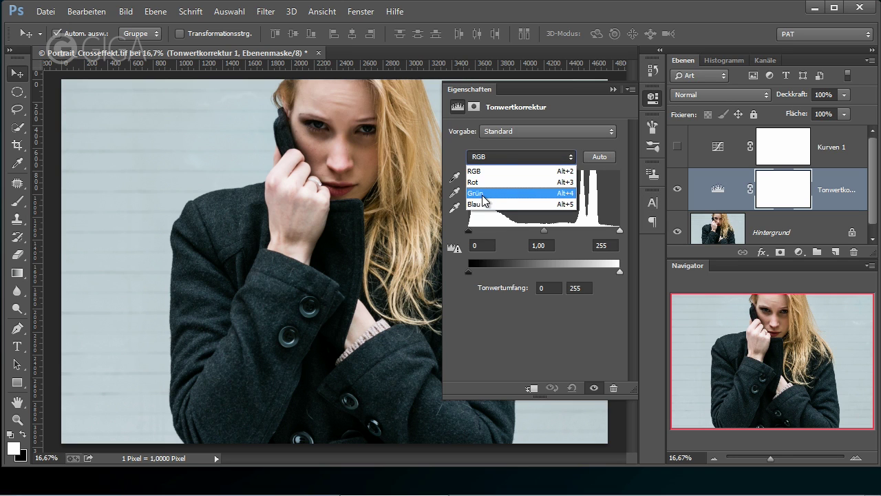
left_click(480, 206)
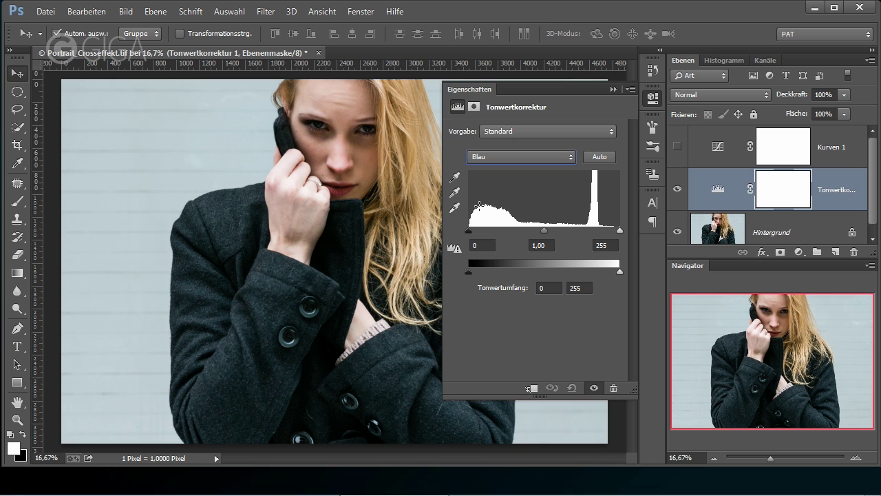
Step: Narrow the blue channel's output range to about 39–211
left_click_drag(468, 271, 497, 269)
left_click_drag(620, 270, 590, 271)
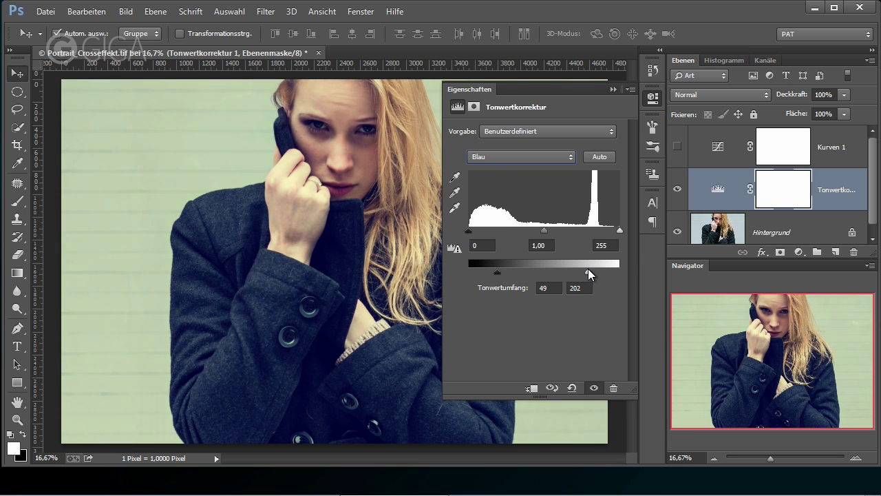
left_click_drag(584, 270, 594, 270)
left_click_drag(498, 273, 497, 269)
mouse_move(502, 270)
left_mouse_down()
mouse_move(472, 270)
mouse_move(491, 270)
left_mouse_up()
left_click_drag(590, 271, 593, 270)
Step: In the Levels RGB channel, raise output black to 45 and set midtones to 0,81
left_click(478, 157)
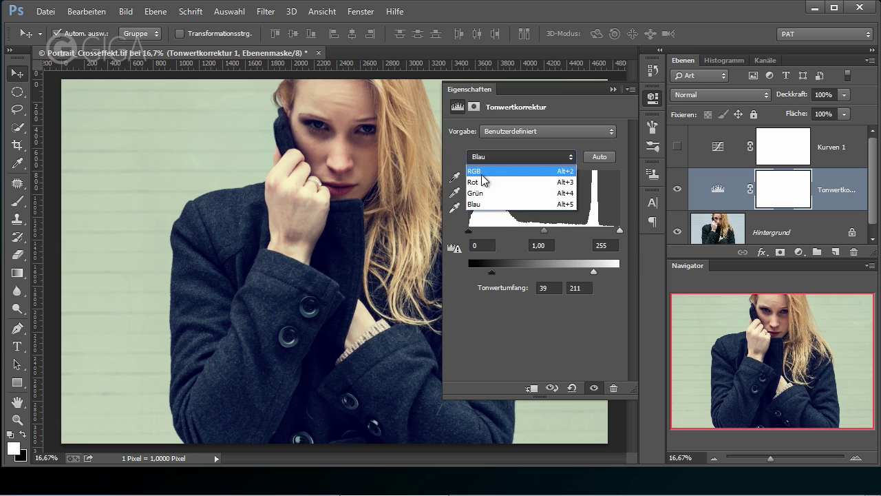
left_click(475, 173)
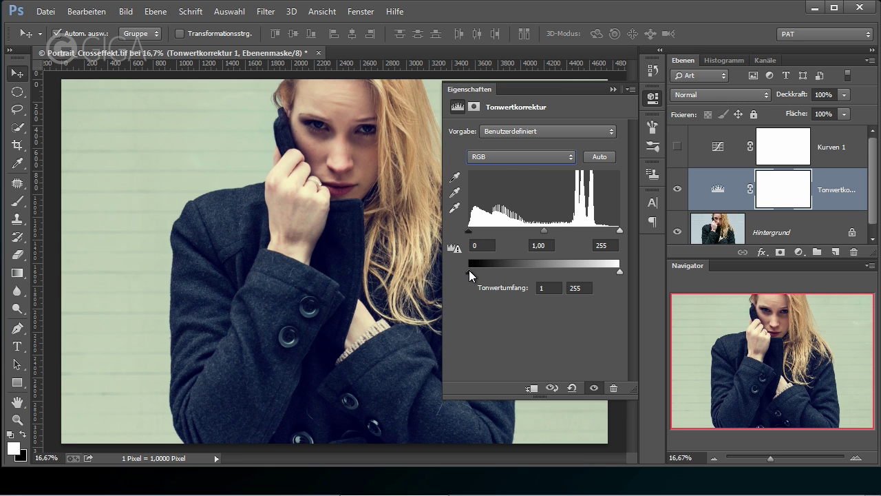
left_click_drag(468, 269, 495, 269)
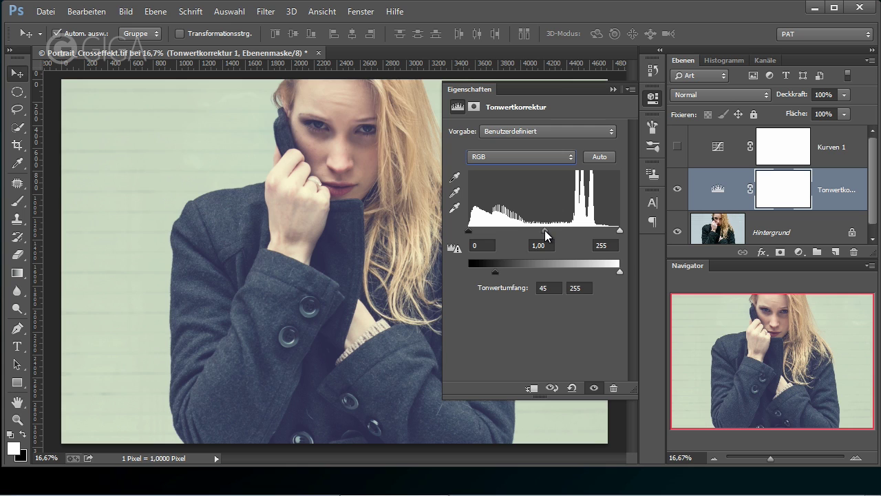
left_click_drag(544, 230, 556, 230)
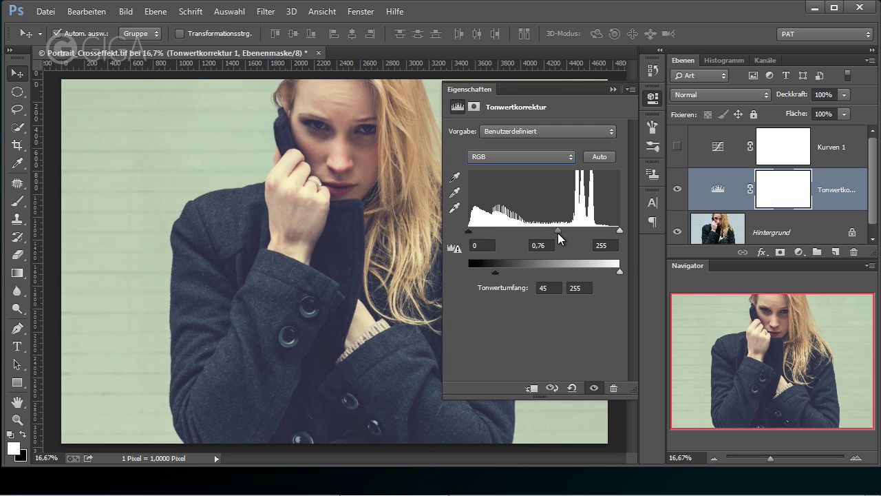
left_click_drag(556, 230, 554, 230)
left_click(485, 155)
left_click(485, 156)
Step: Settle the RGB output black at 45 and collapse the Levels properties panel
left_click_drag(495, 274, 495, 271)
left_click(612, 89)
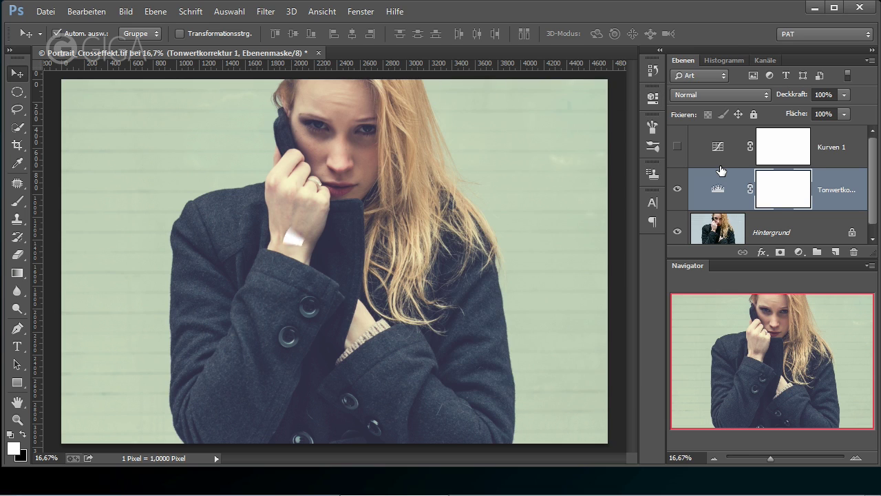